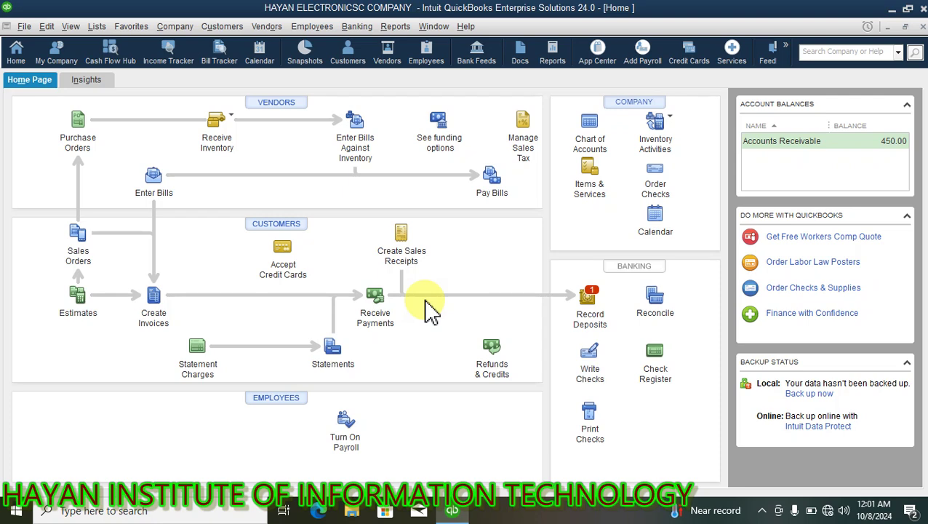
- Start a customer payment and choose the customer with the unpaid invoice as the payer
click(378, 300)
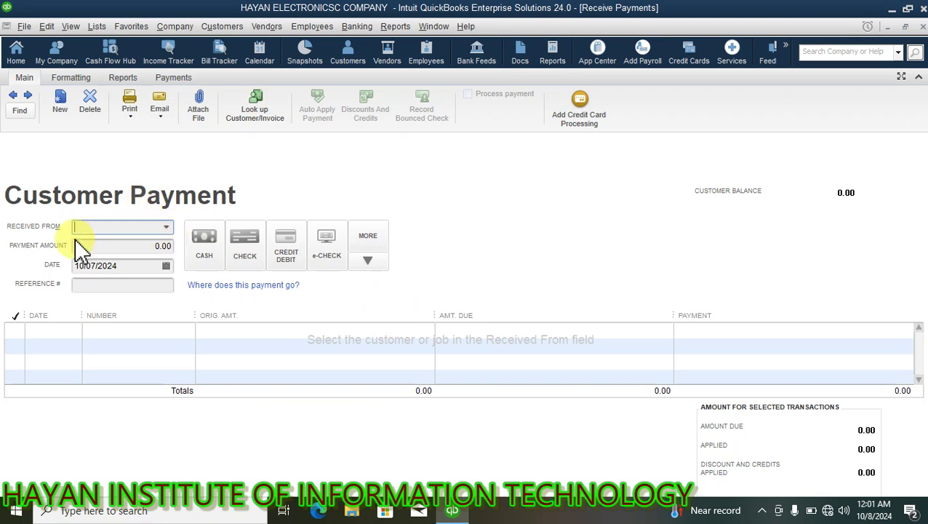
click(167, 230)
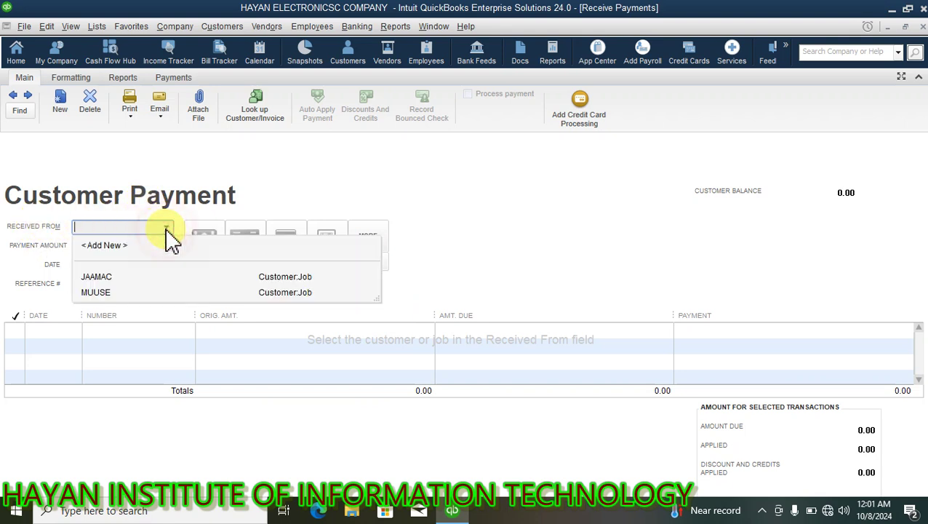
click(117, 292)
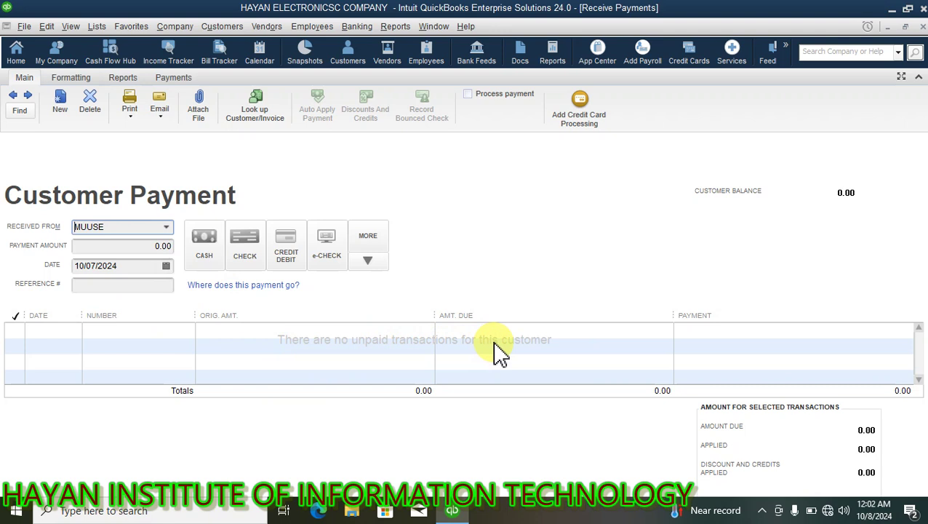
click(166, 227)
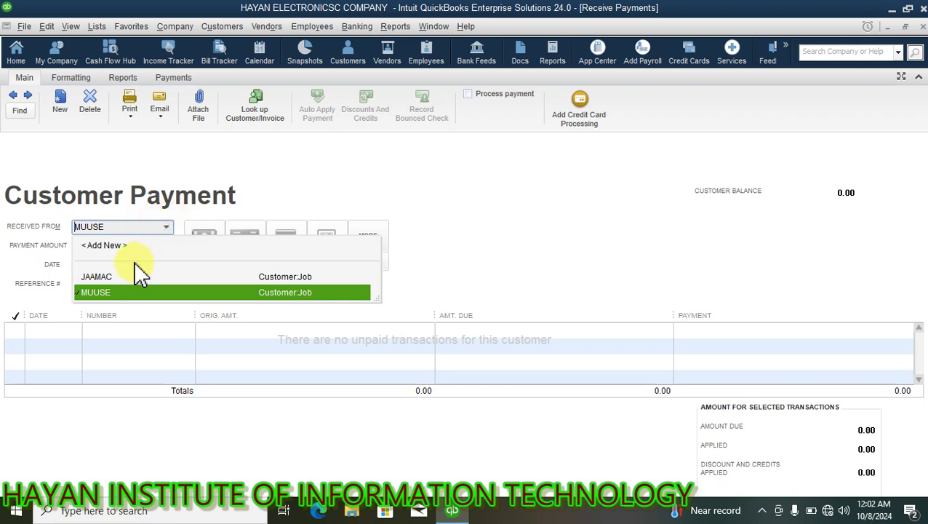
click(104, 276)
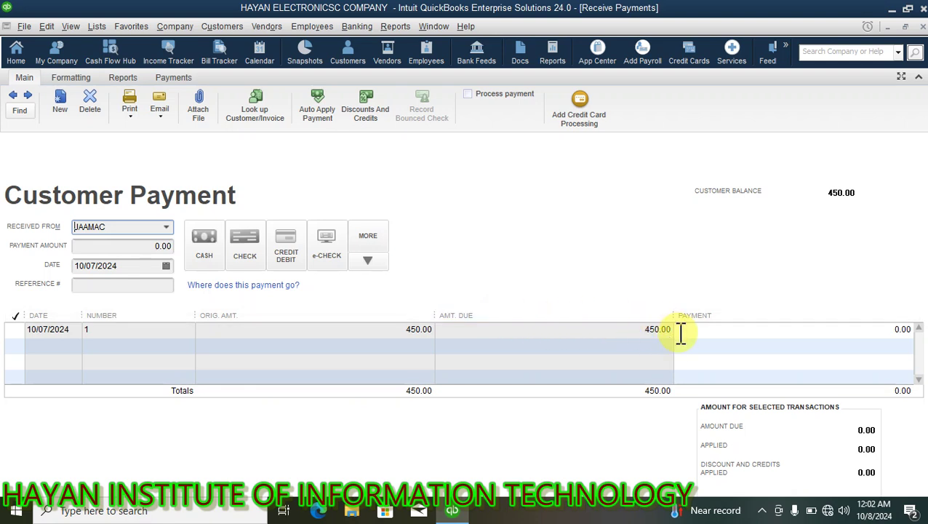
- Apply a 345.00 payment to invoice 1, keeping automatic payment calculation on and suppressing its message in the future
click(864, 329)
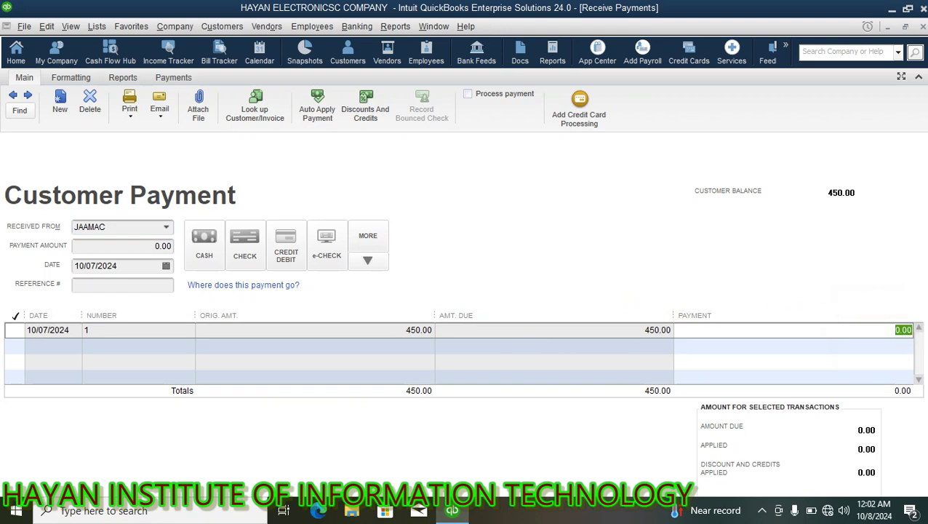
key(BackSpace)
text(345)
click(880, 352)
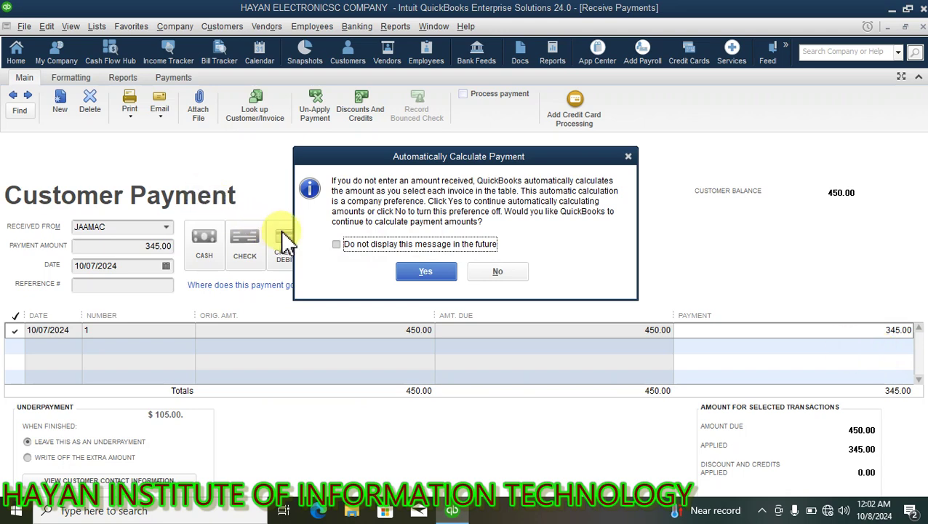
click(338, 245)
click(426, 271)
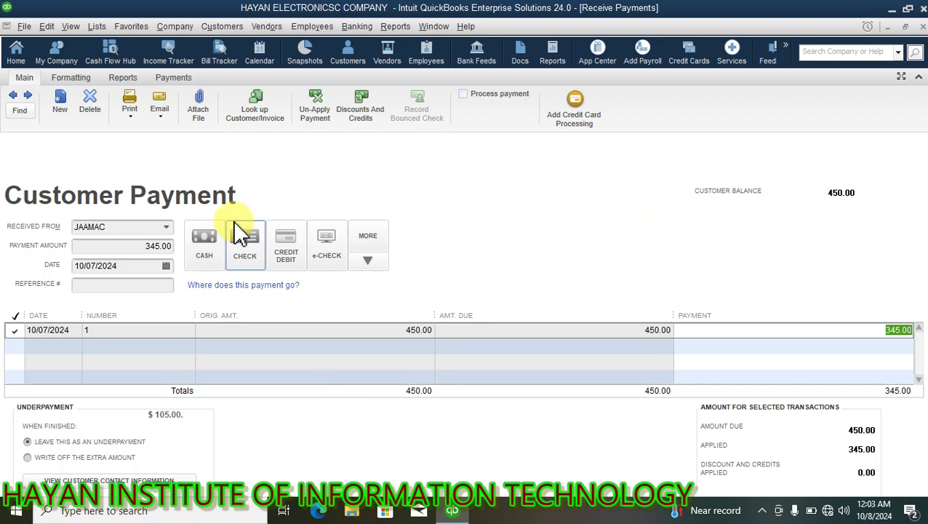
- Set the payment method to EVC, then save and close the customer payment
click(369, 262)
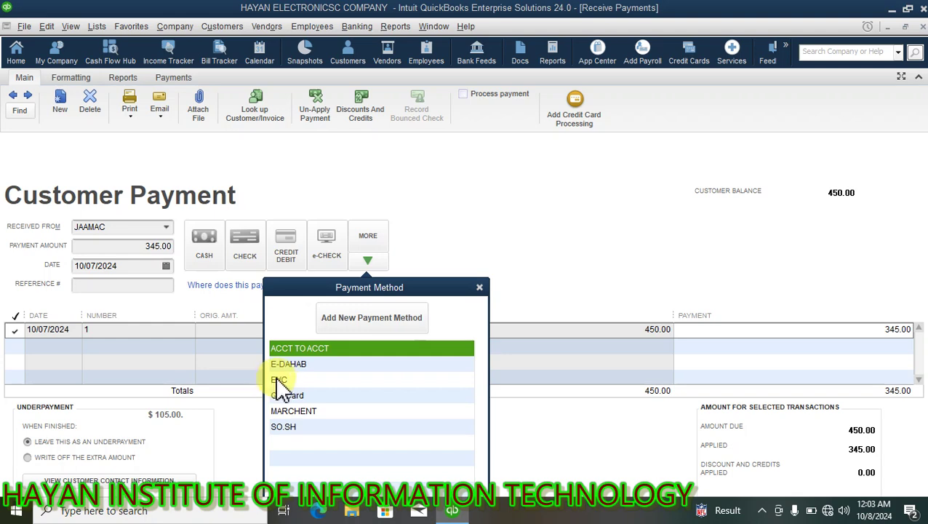
click(290, 380)
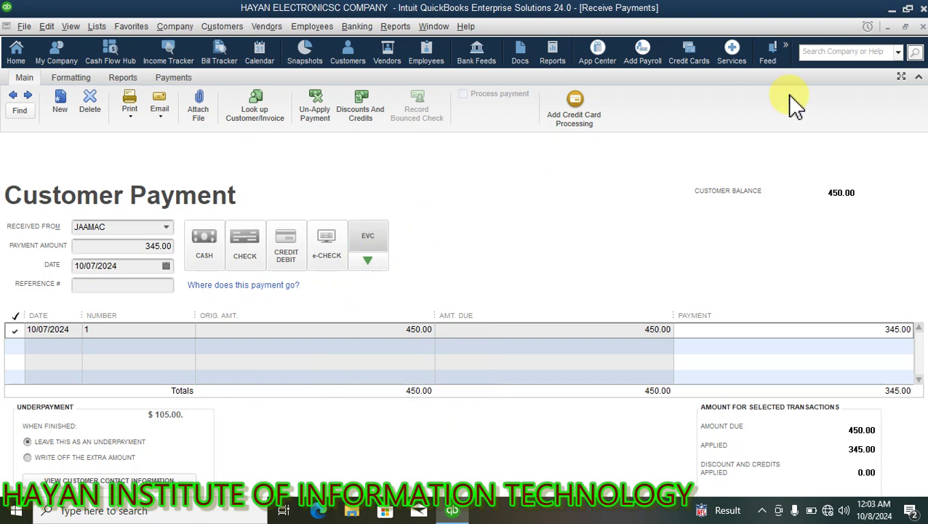
click(901, 77)
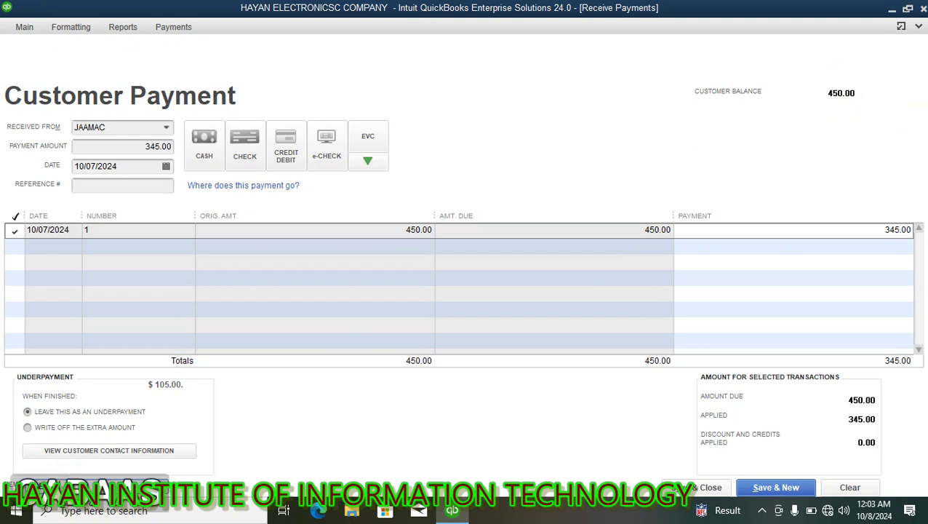
click(68, 480)
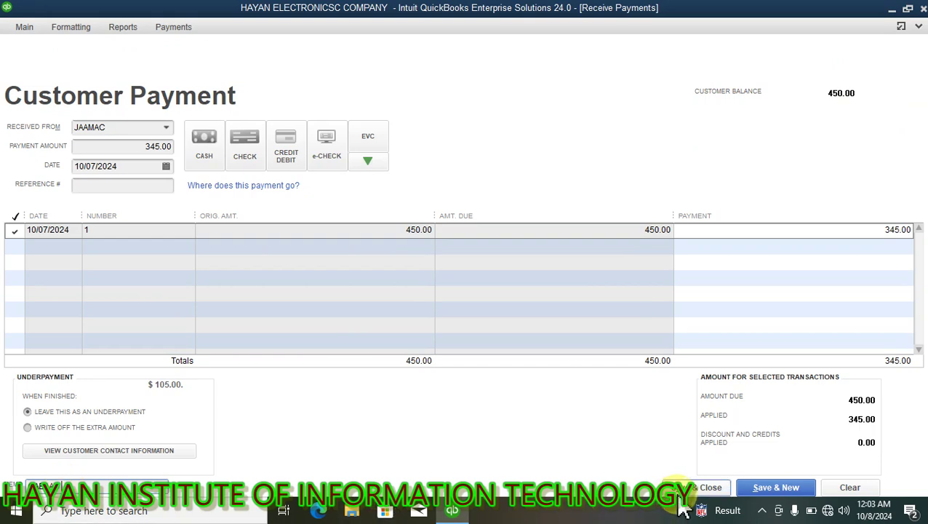
click(700, 489)
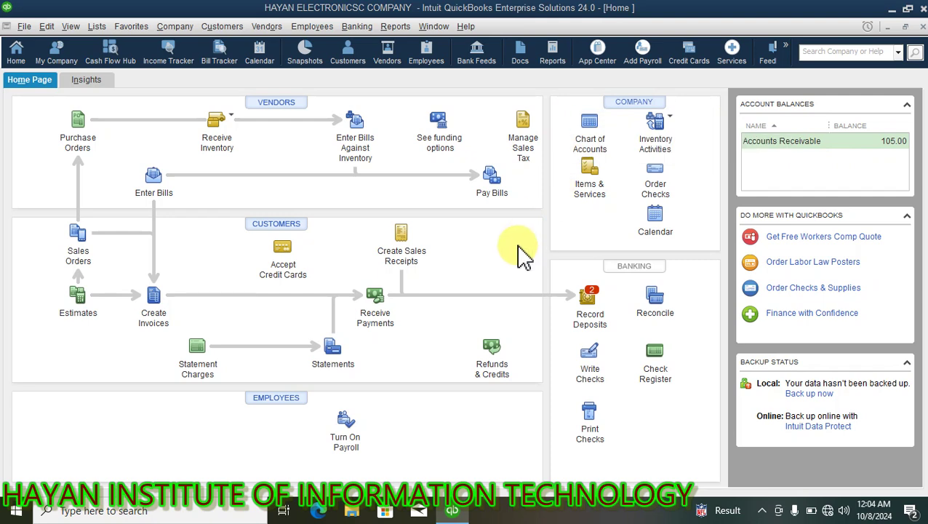
- Examine the Accounts Receivable, Undeposited Funds and Opening Balance Equity balances in the chart of accounts
click(591, 129)
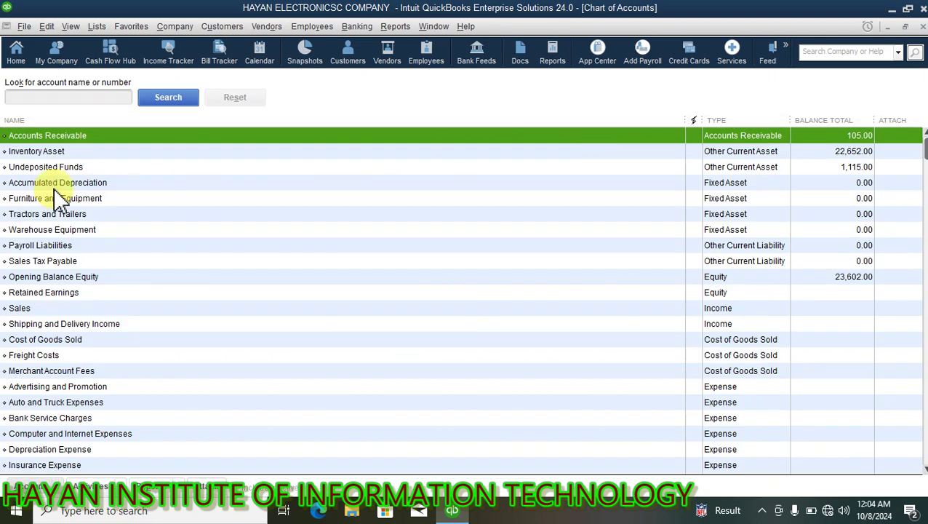
click(29, 166)
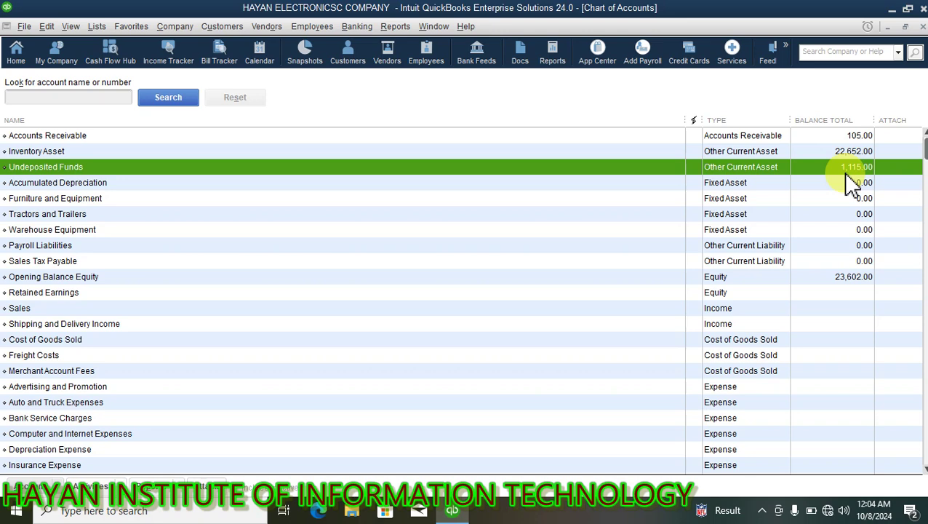
click(829, 136)
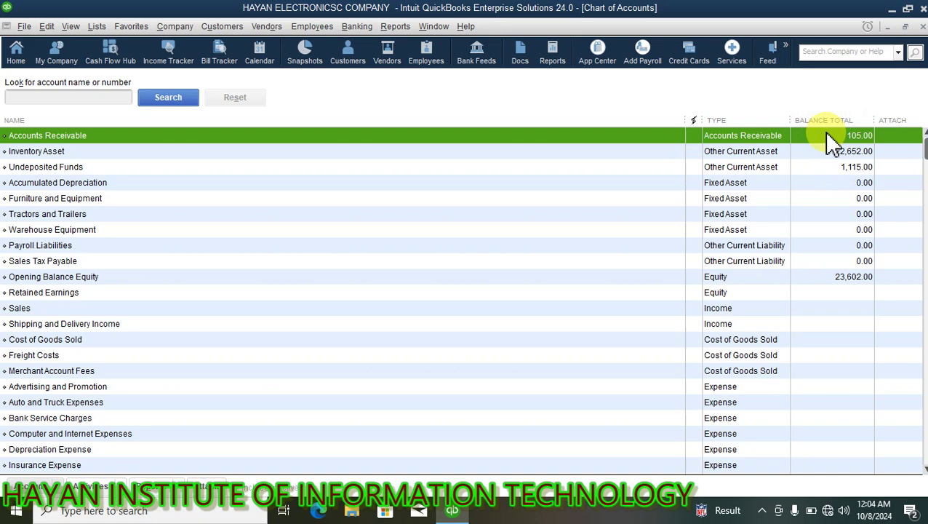
click(848, 276)
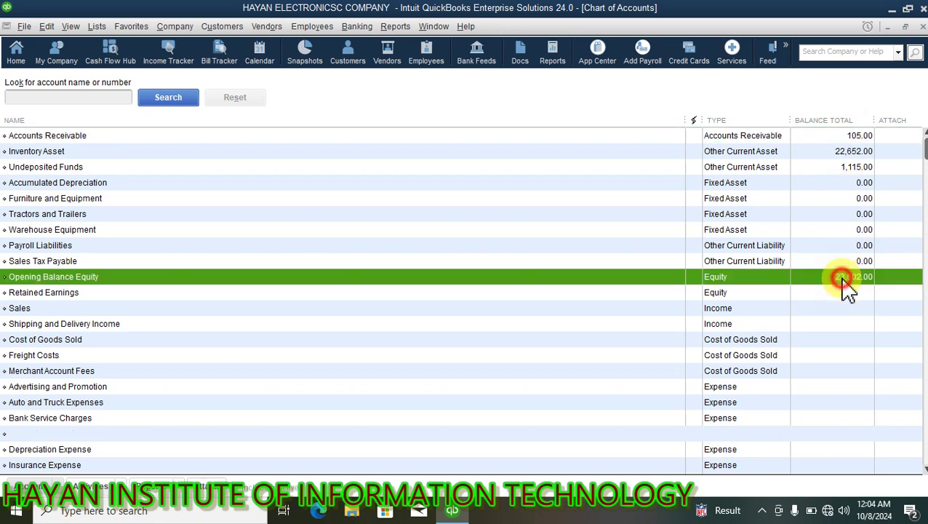
click(859, 138)
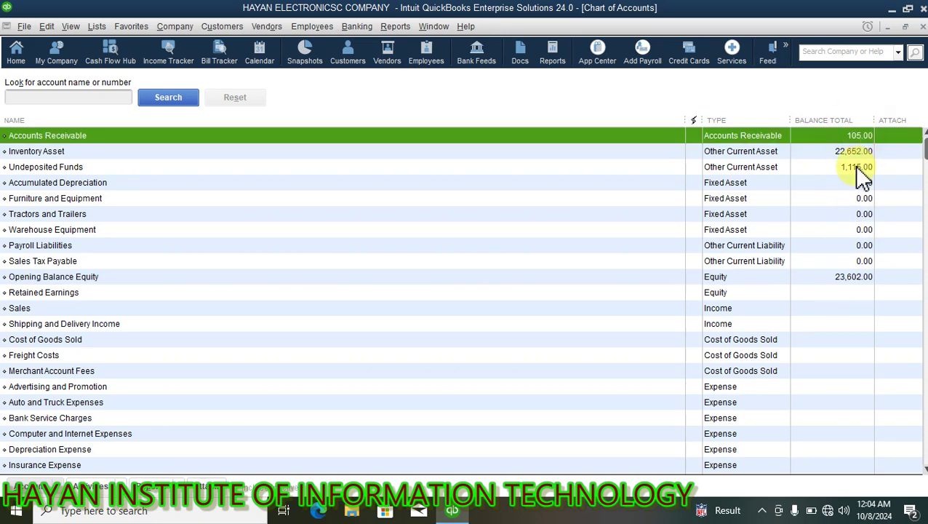
click(859, 170)
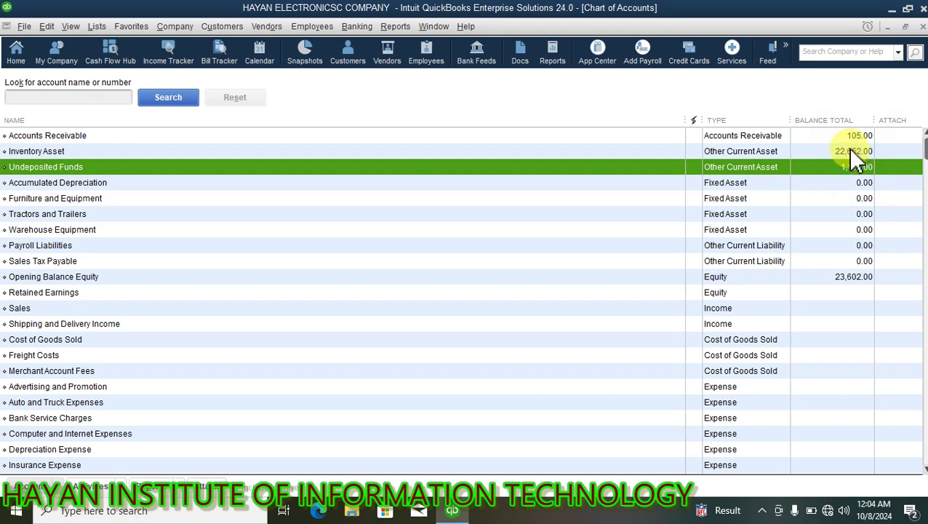
click(853, 138)
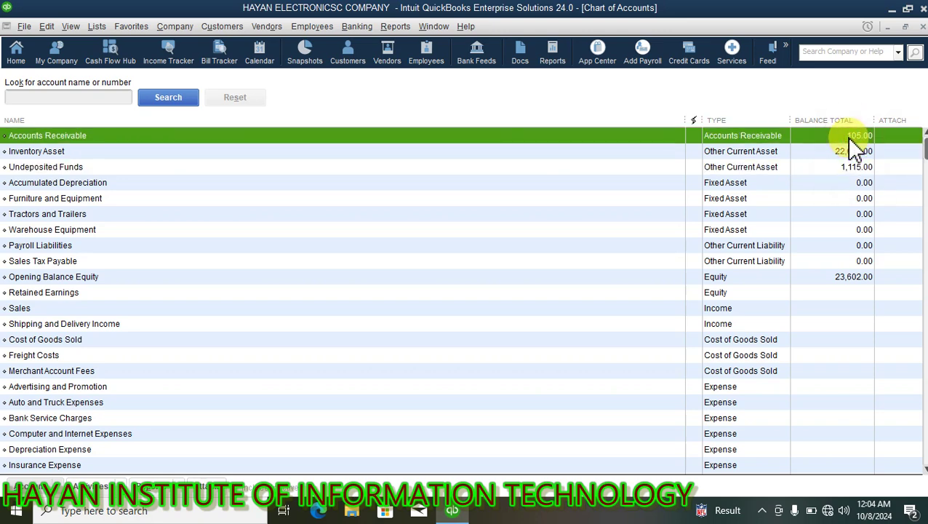
click(841, 170)
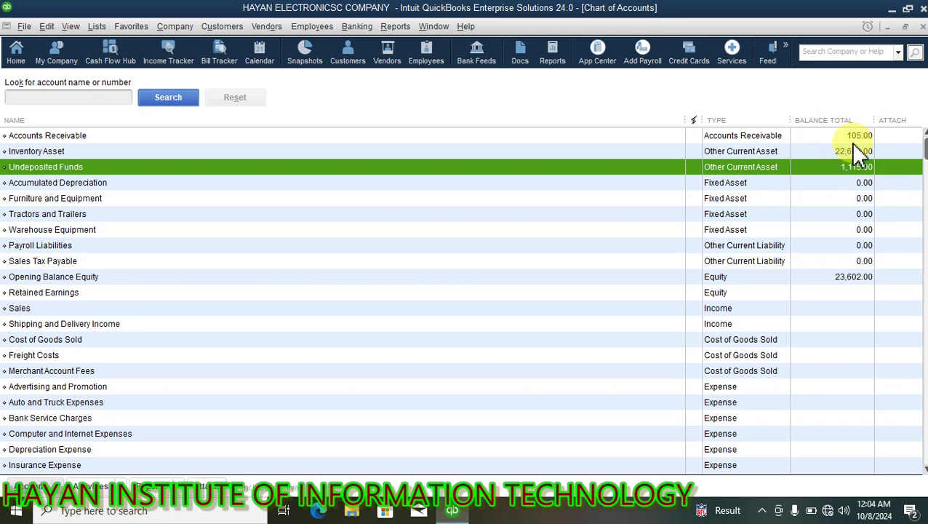
click(854, 138)
key(Escape)
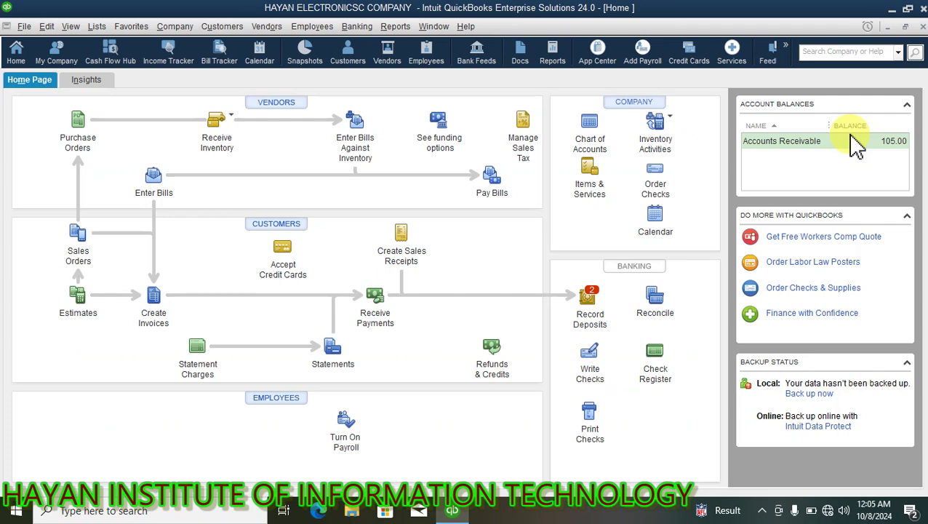
- Run the A/R Aging Summary report, widen its Current and customer name columns, and examine the customer's outstanding amount
click(396, 28)
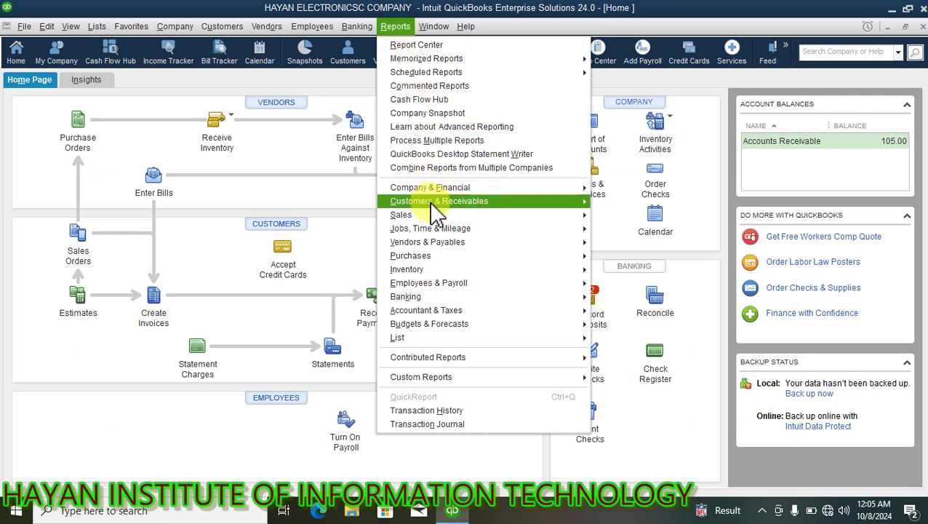
mouse_move(433, 203)
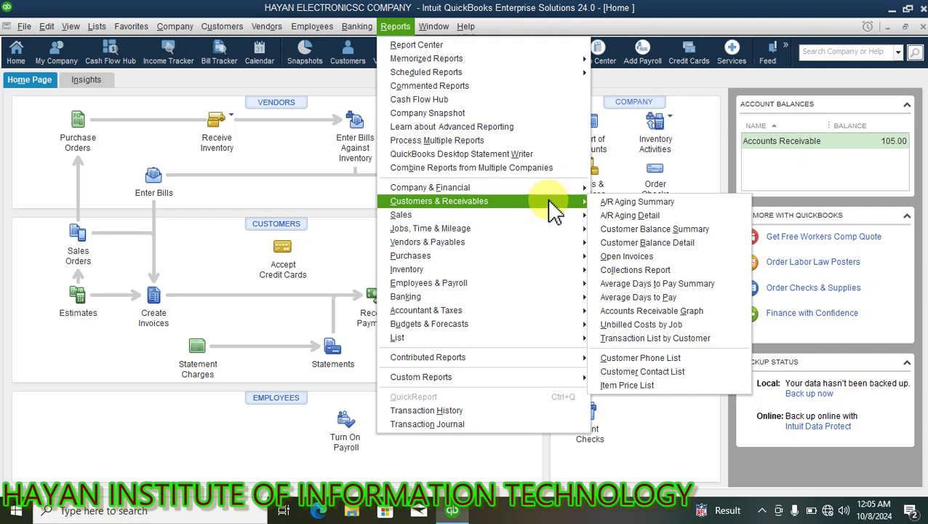
click(633, 204)
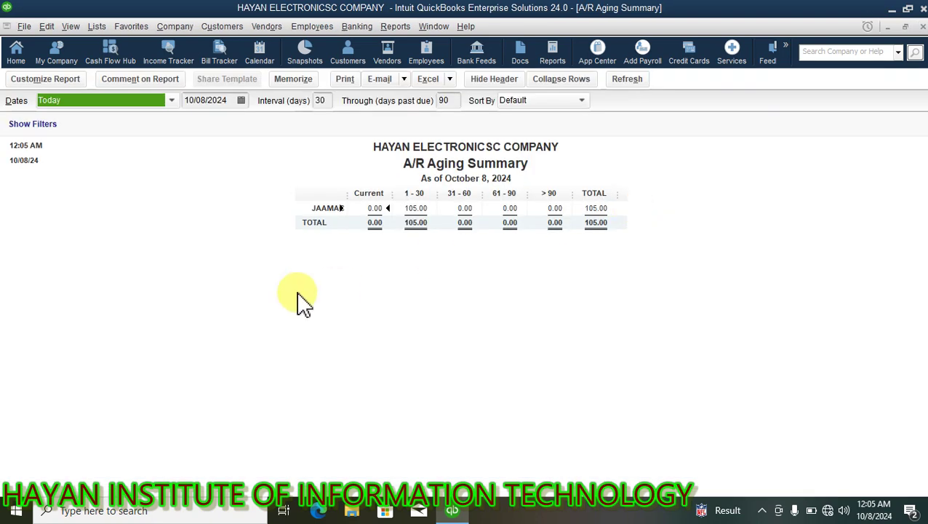
click(394, 190)
drag(418, 196, 452, 208)
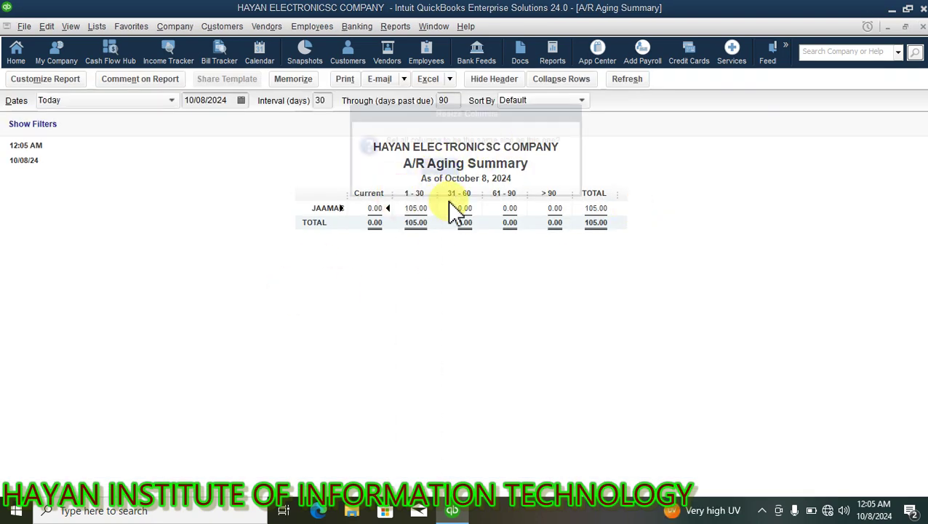
click(487, 167)
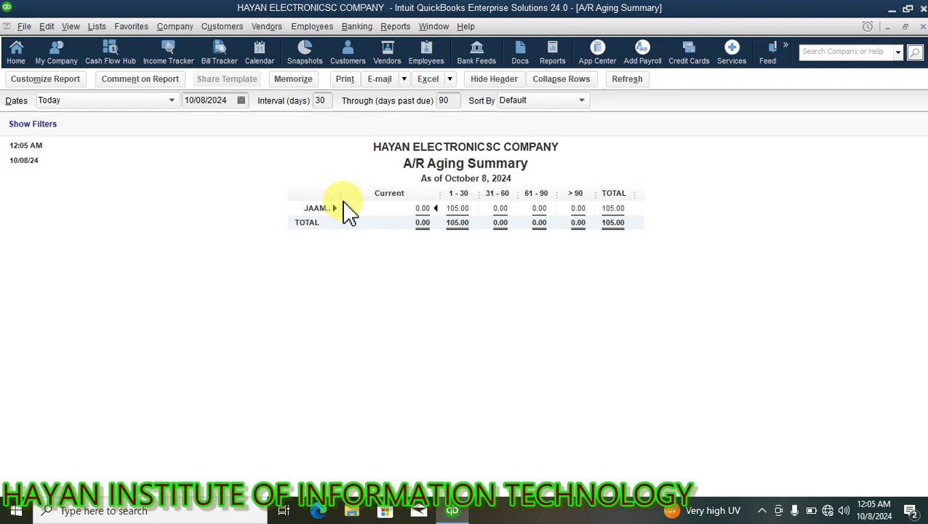
drag(342, 198, 356, 197)
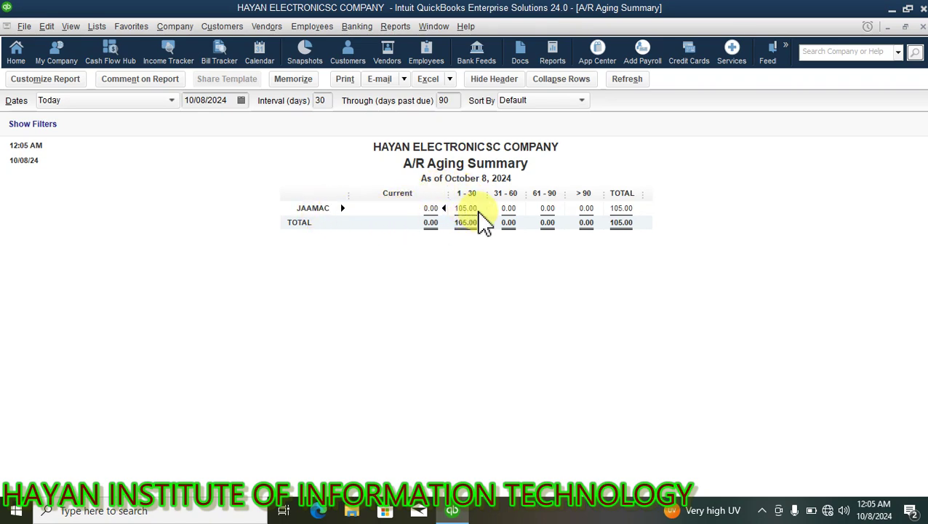
key(Escape)
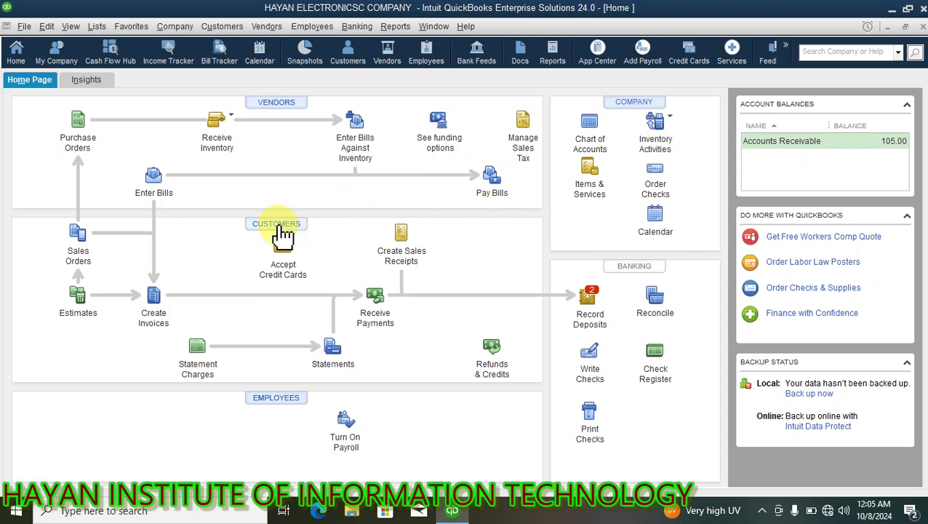
- Compare the customer's invoice amount and open balance with the received payments in the Customer Center transactions
click(268, 234)
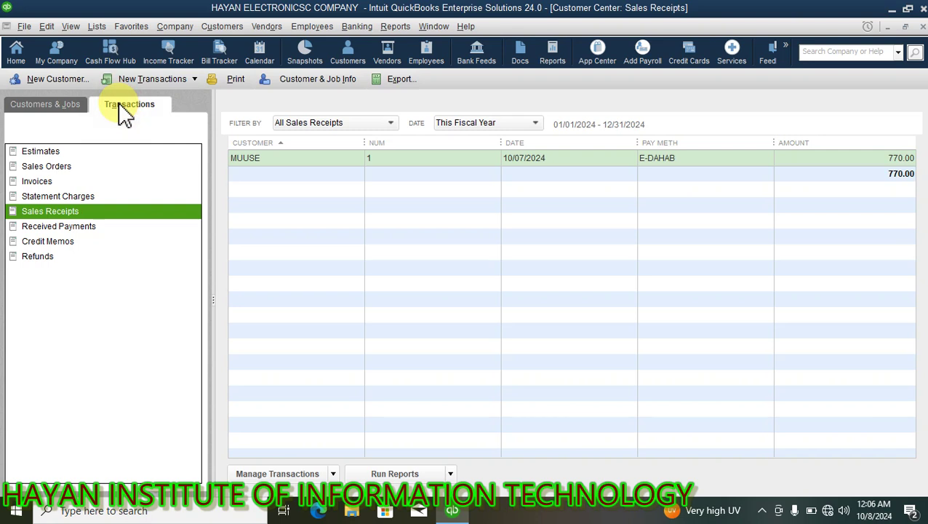
click(28, 182)
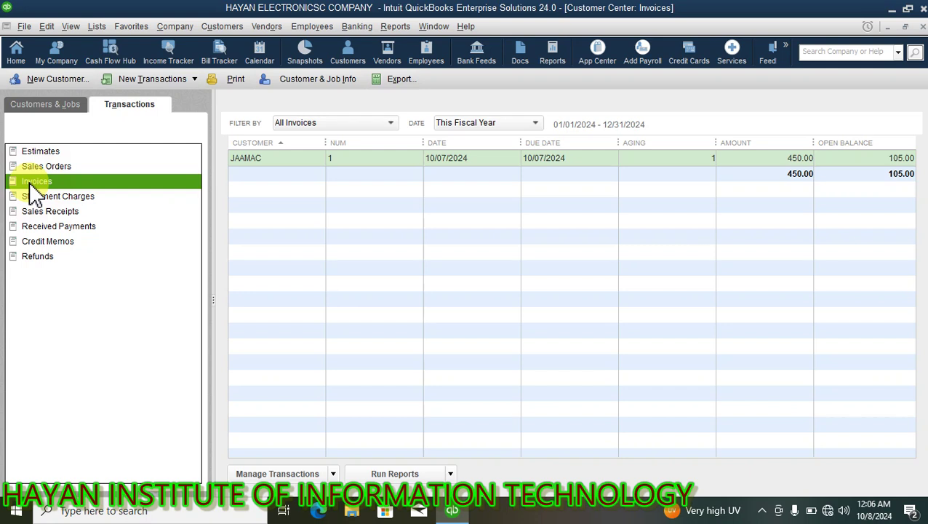
click(290, 158)
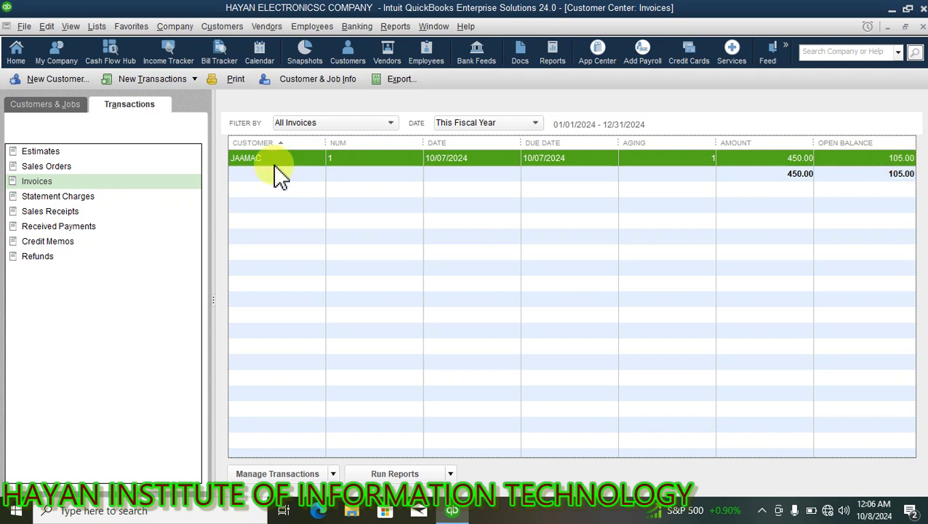
click(59, 227)
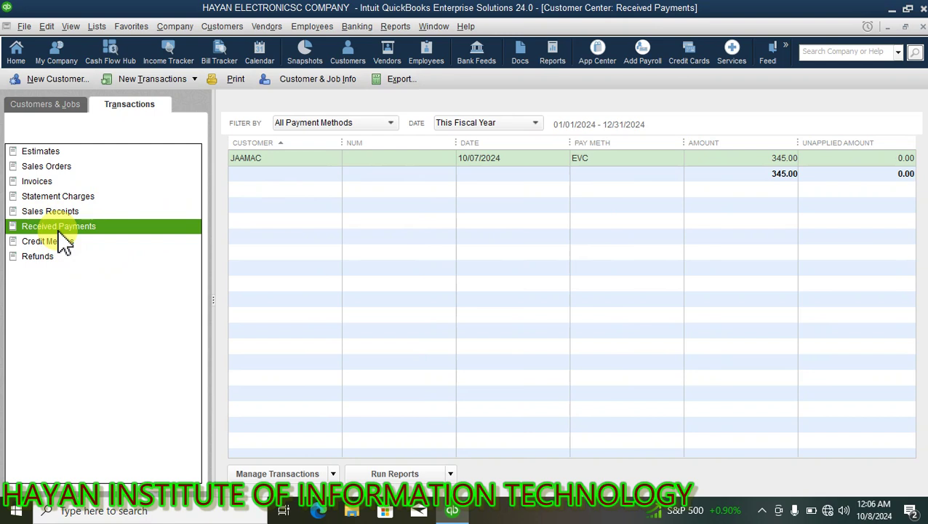
click(51, 181)
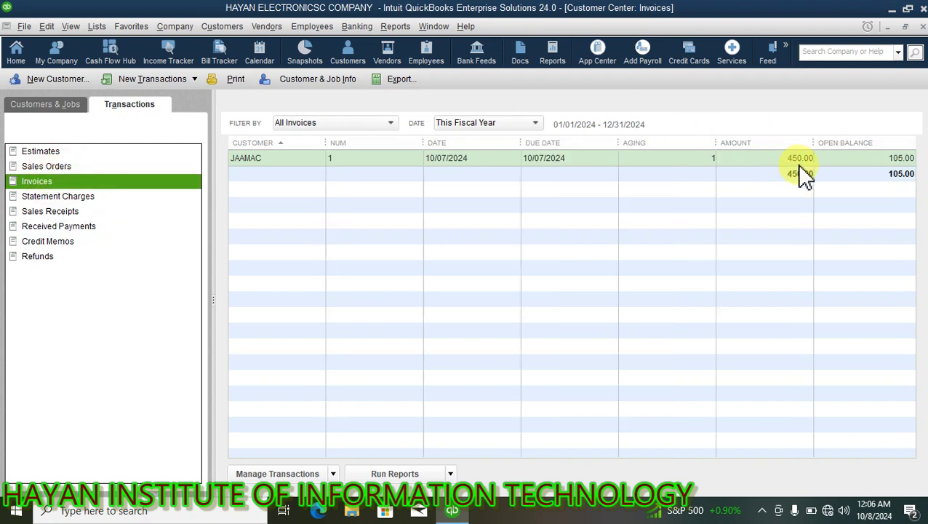
click(911, 173)
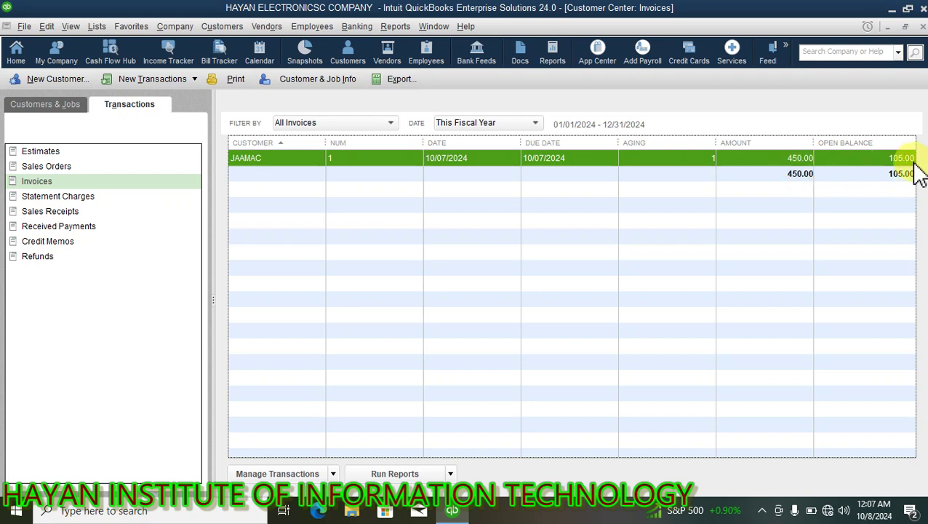
- Check the received payments list, and reopen the recorded customer payment in Receive Payments to examine its applied amount and underpayment
click(53, 229)
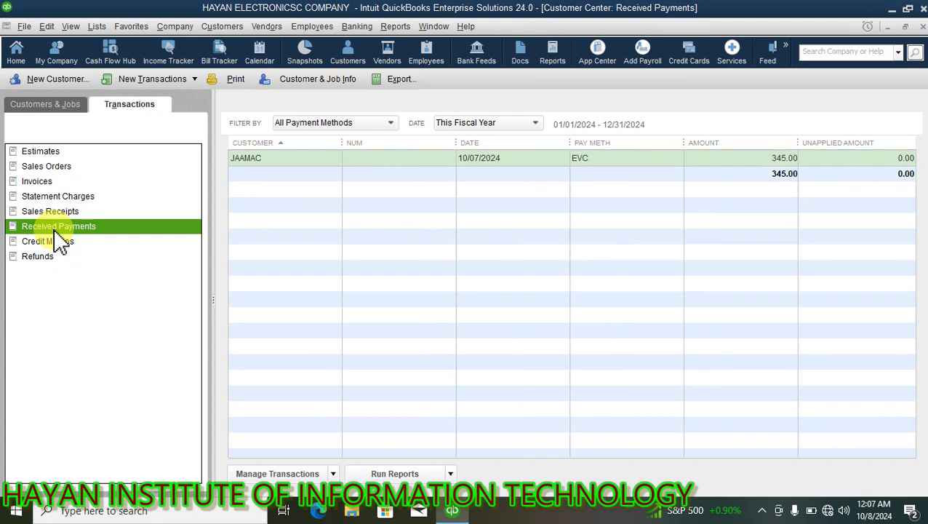
key(Escape)
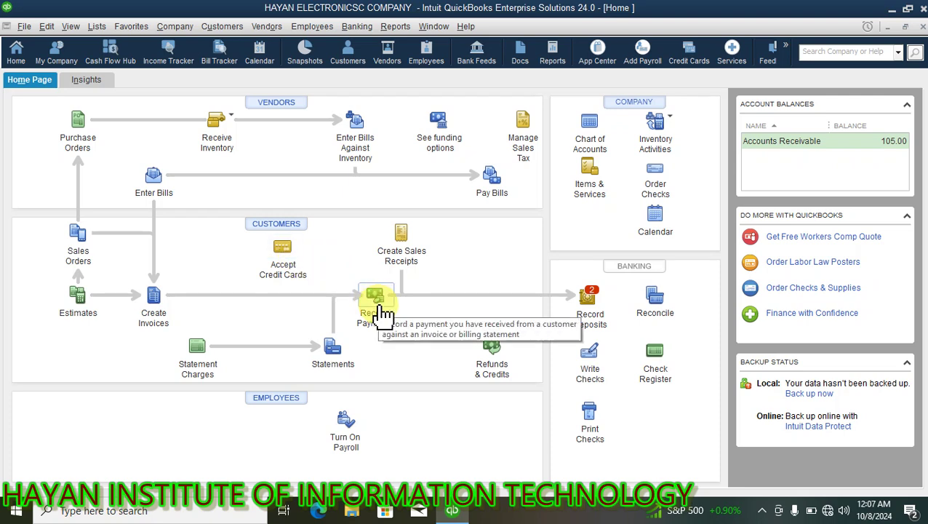
click(379, 305)
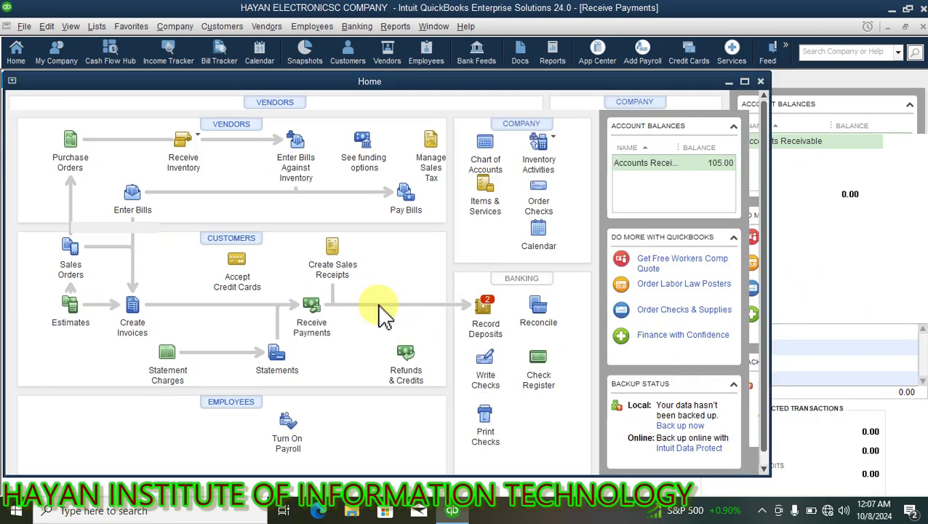
click(378, 306)
click(13, 96)
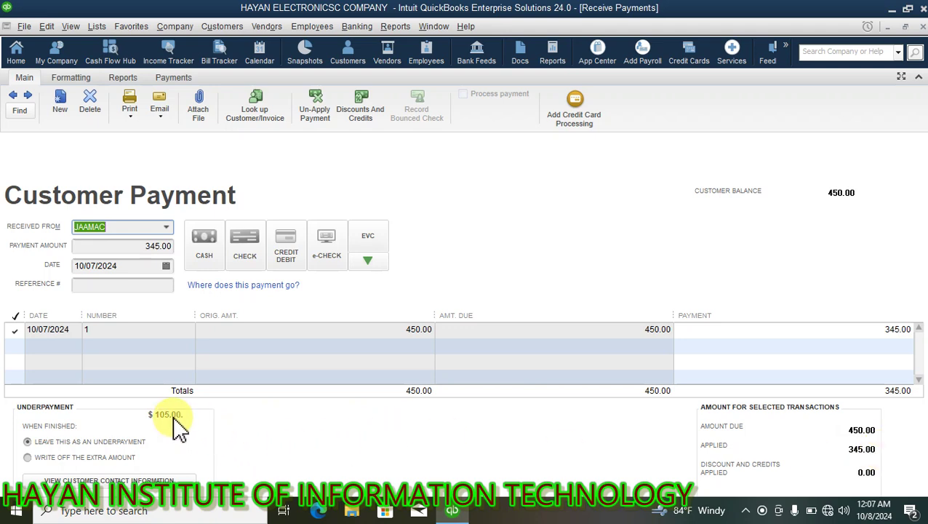
key(alt+a)
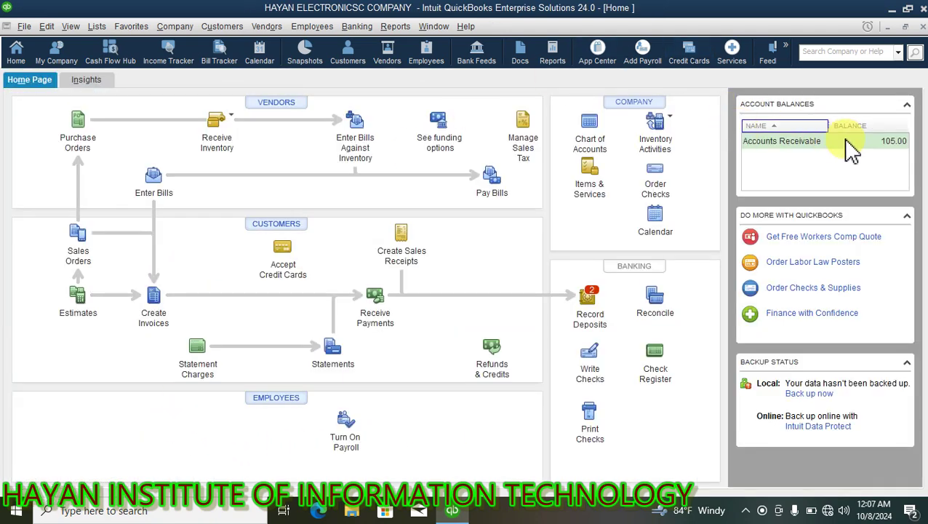
- Examine the invoice's amount and open balance, the received payments and the sales receipts in the Customer Center transactions
click(275, 225)
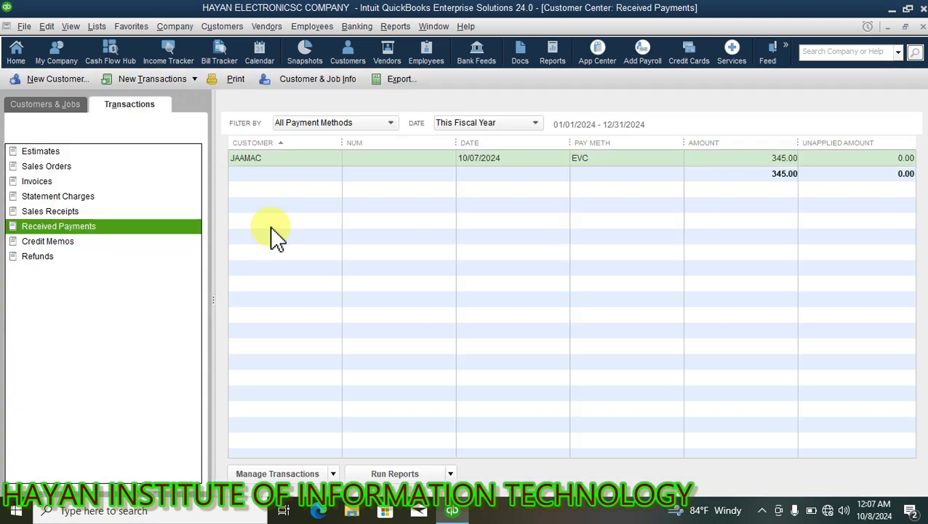
click(55, 182)
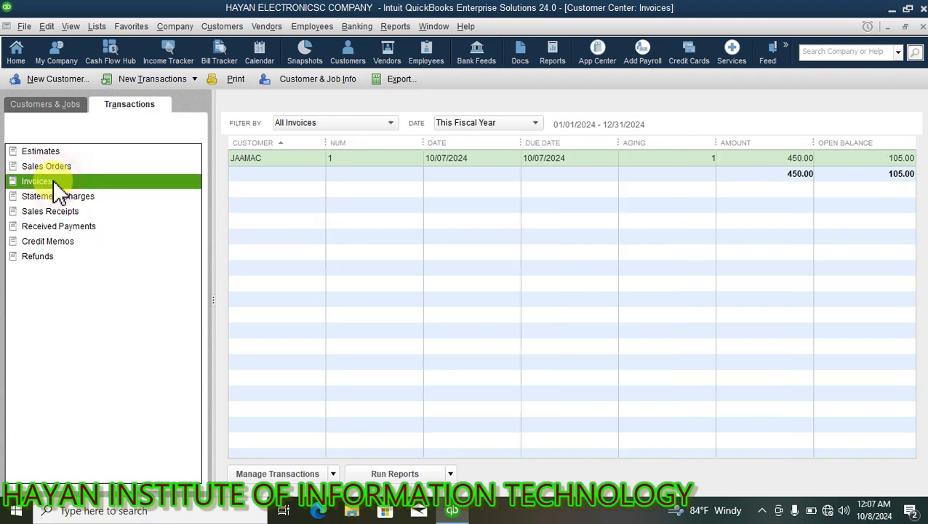
click(773, 158)
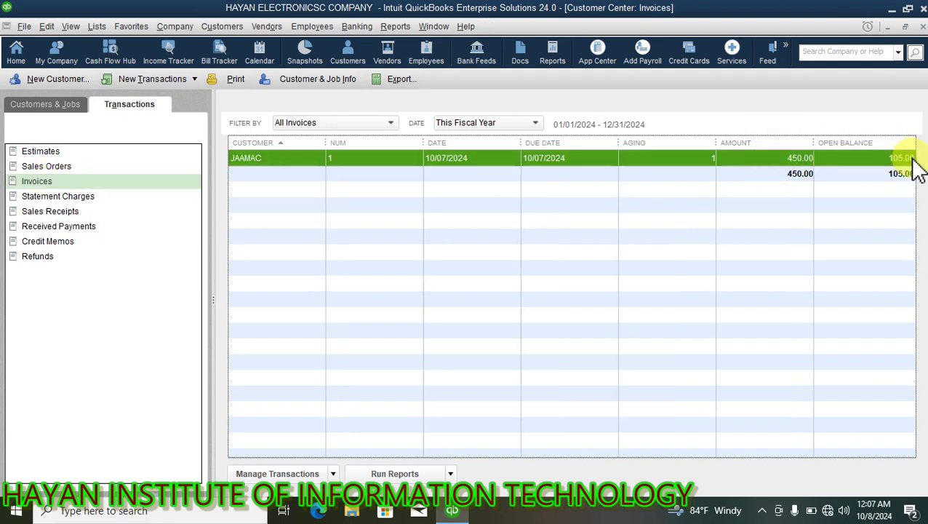
click(52, 229)
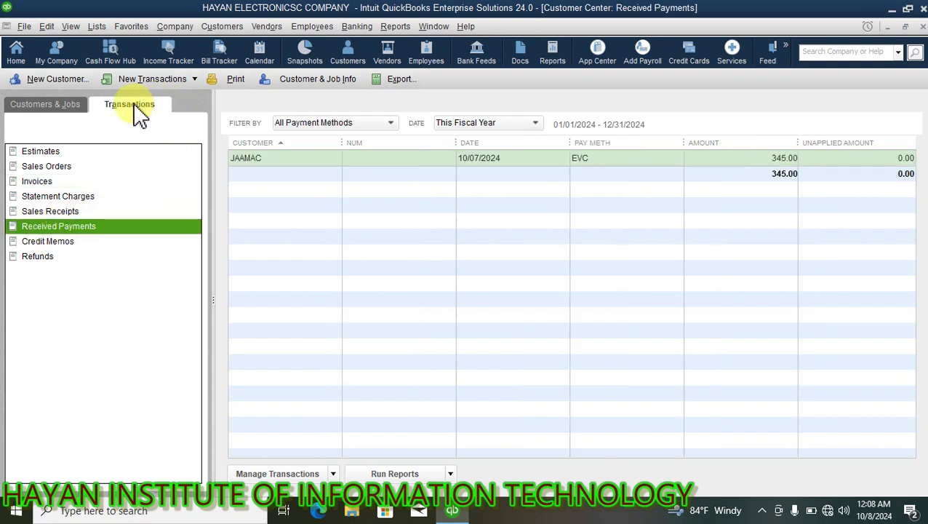
click(40, 212)
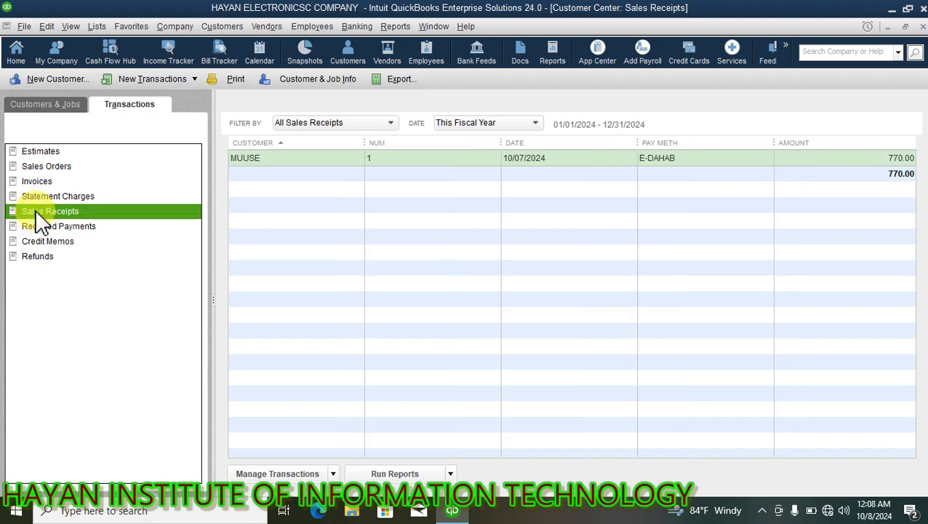
click(410, 162)
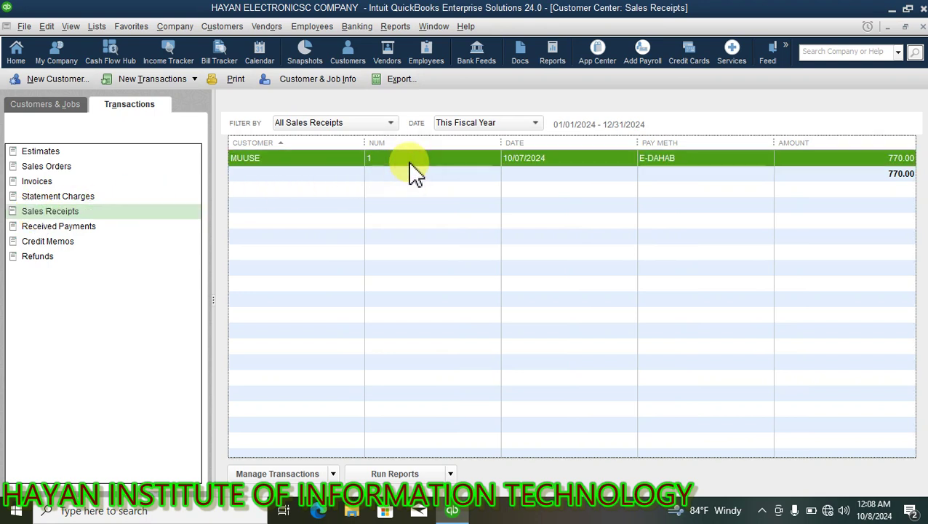
click(38, 182)
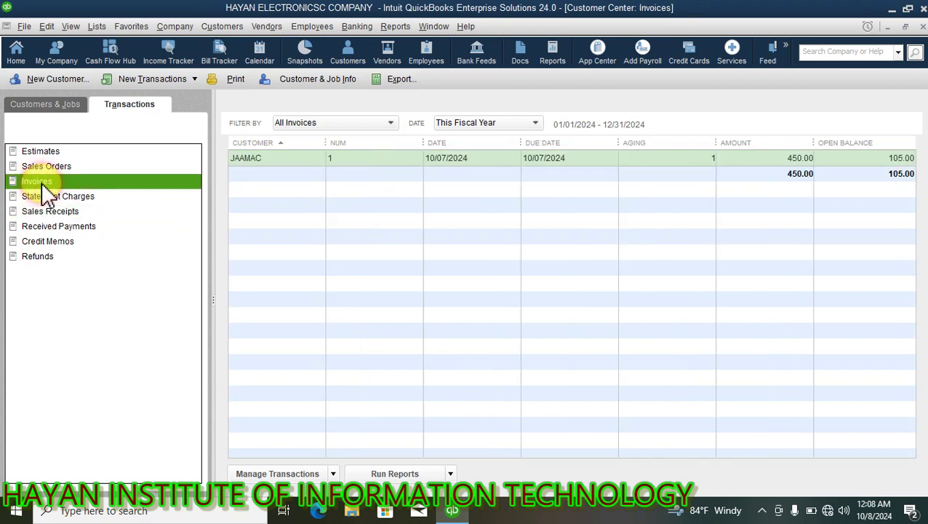
click(44, 230)
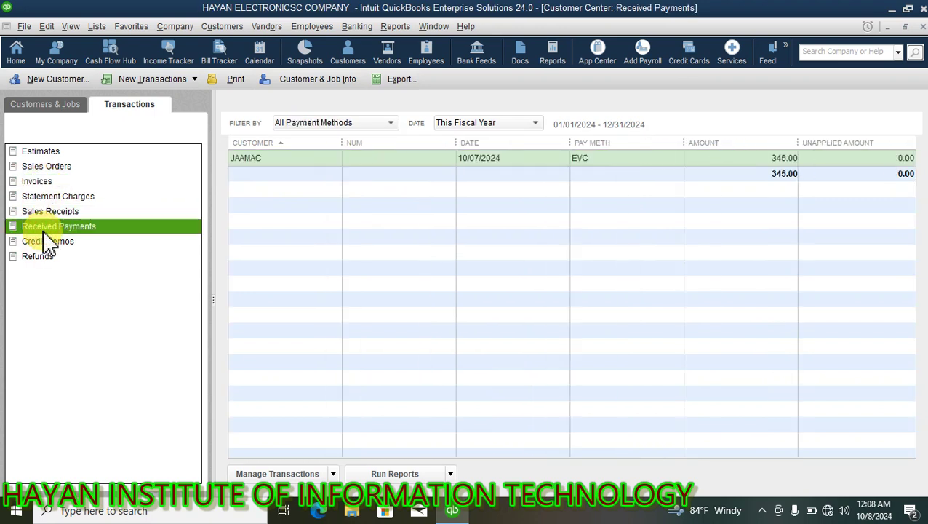